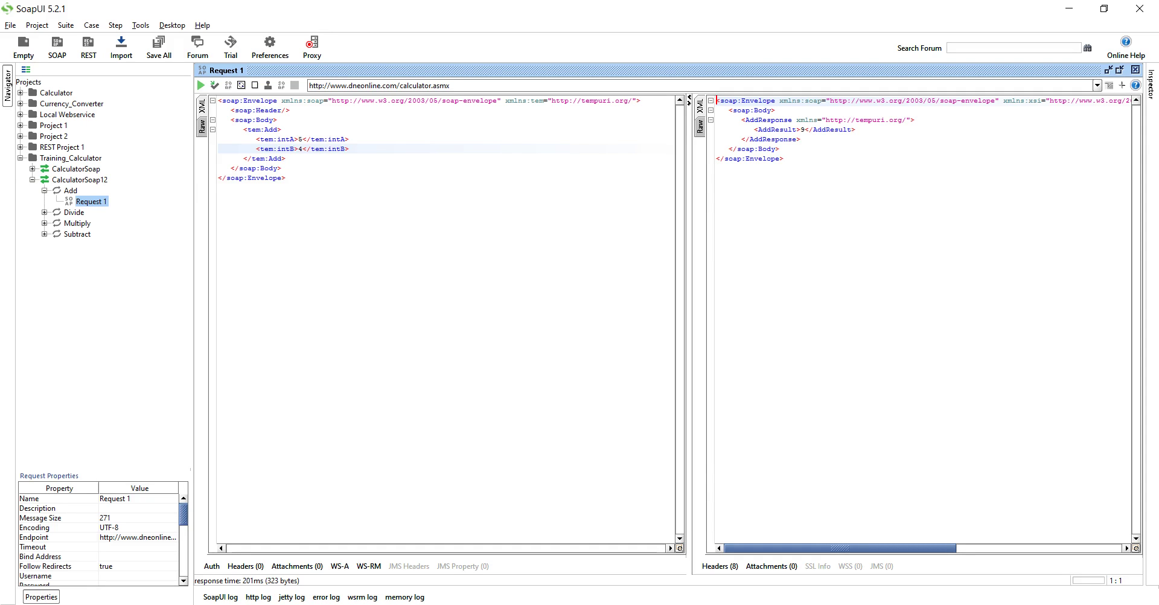
Create a new test suite named Calc_testsuite in the Training_Calculator project.
click(70, 157)
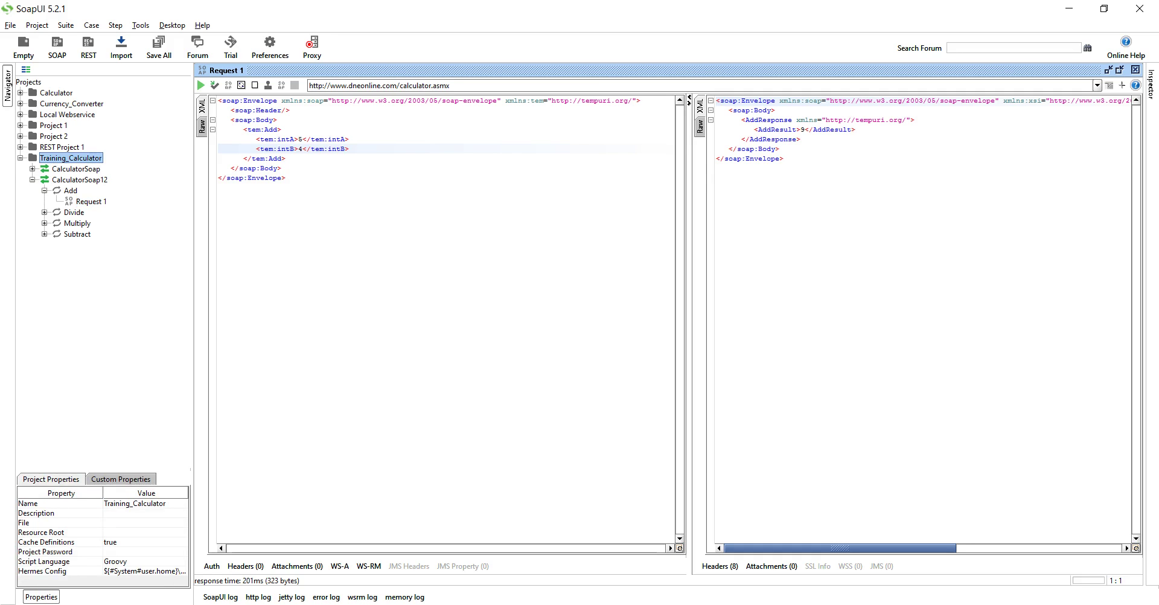
right_click(92, 160)
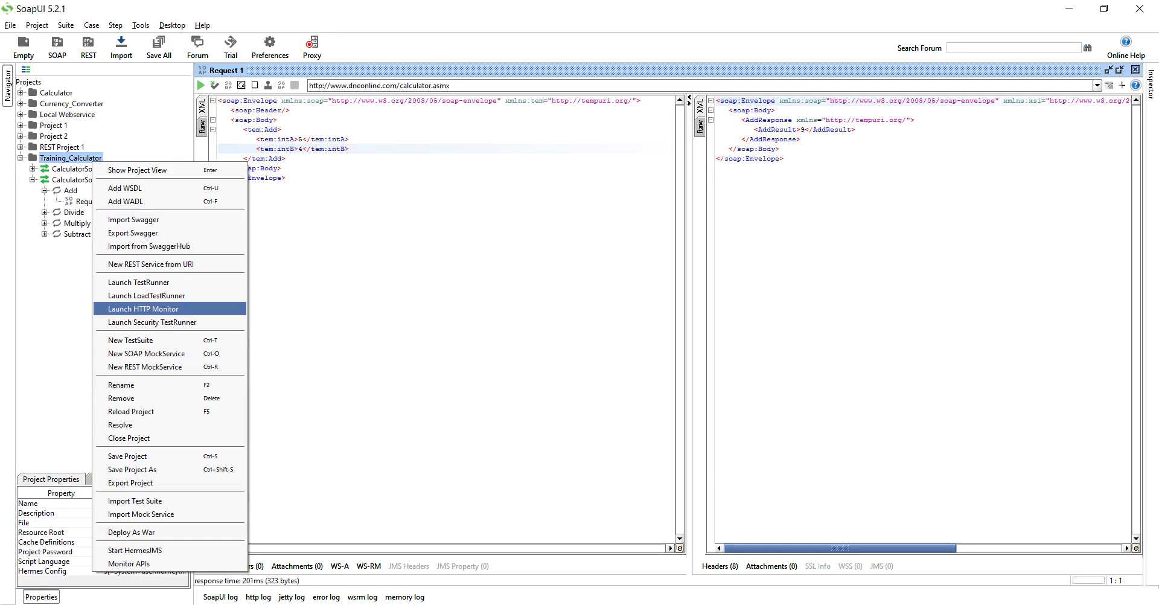
key(Return)
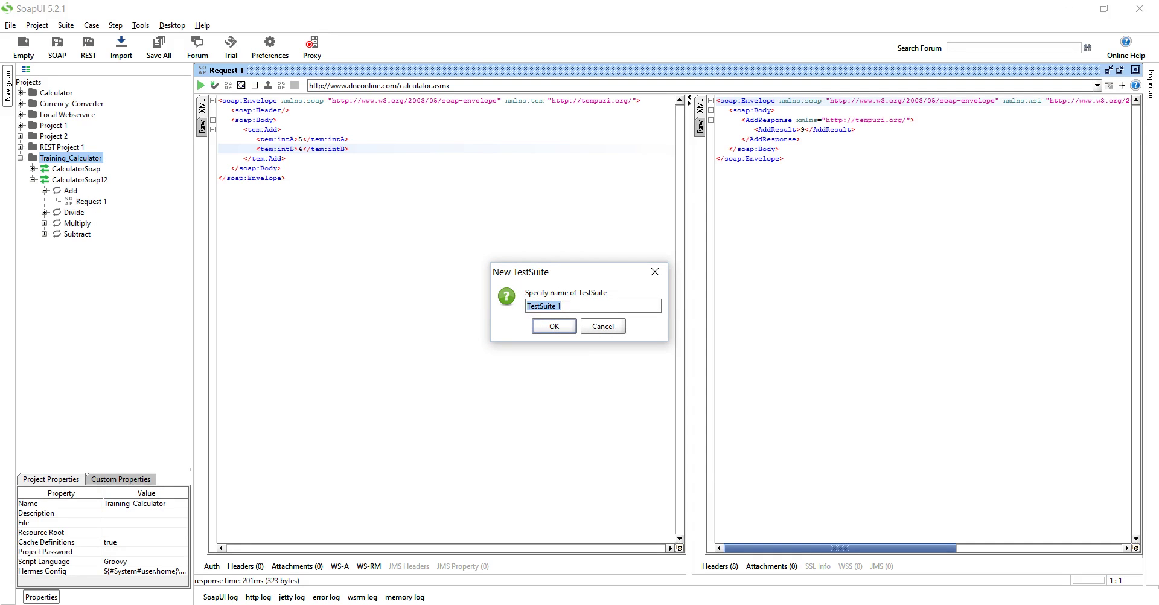
text(Tra)
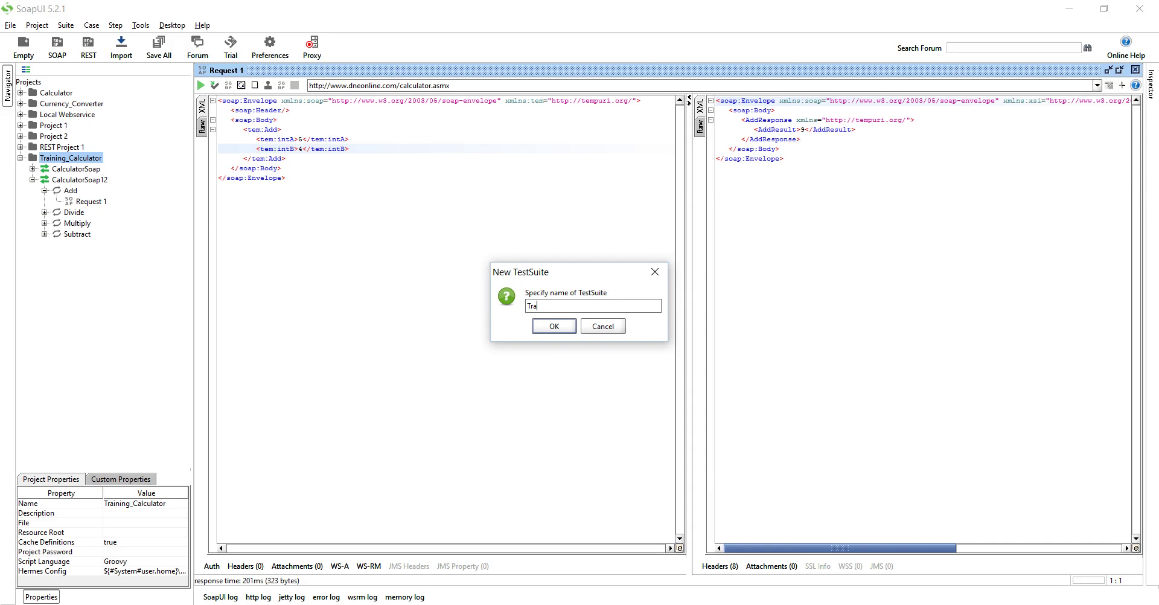
key(BackSpace)
text(Calc_testsuite)
key(Return)
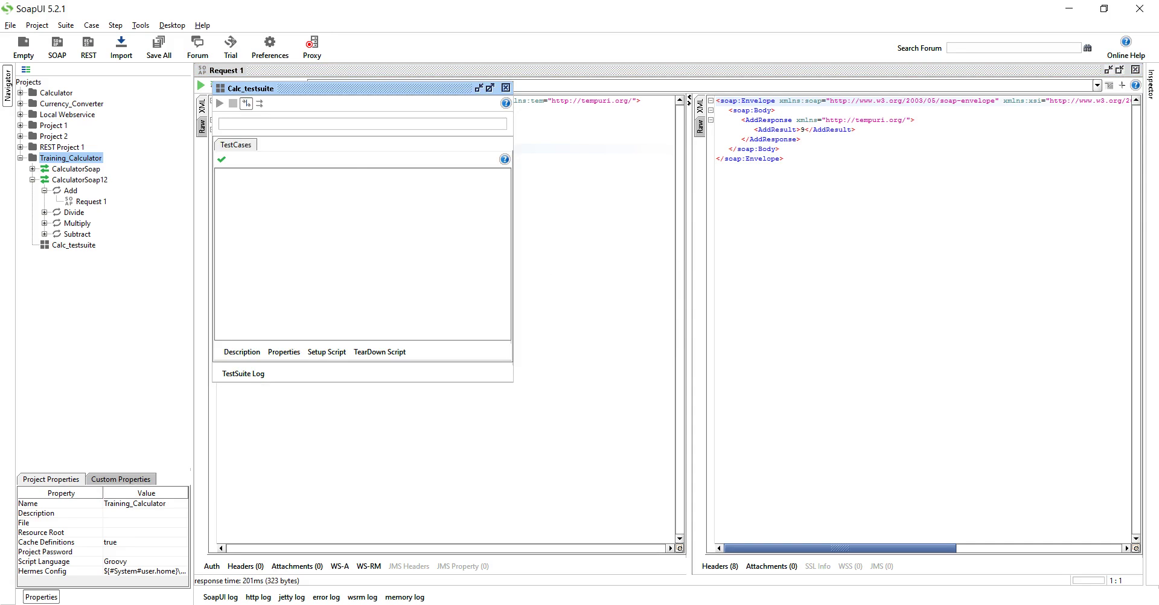
Create a new test case named Calc_TC in Calc_testsuite.
click(247, 103)
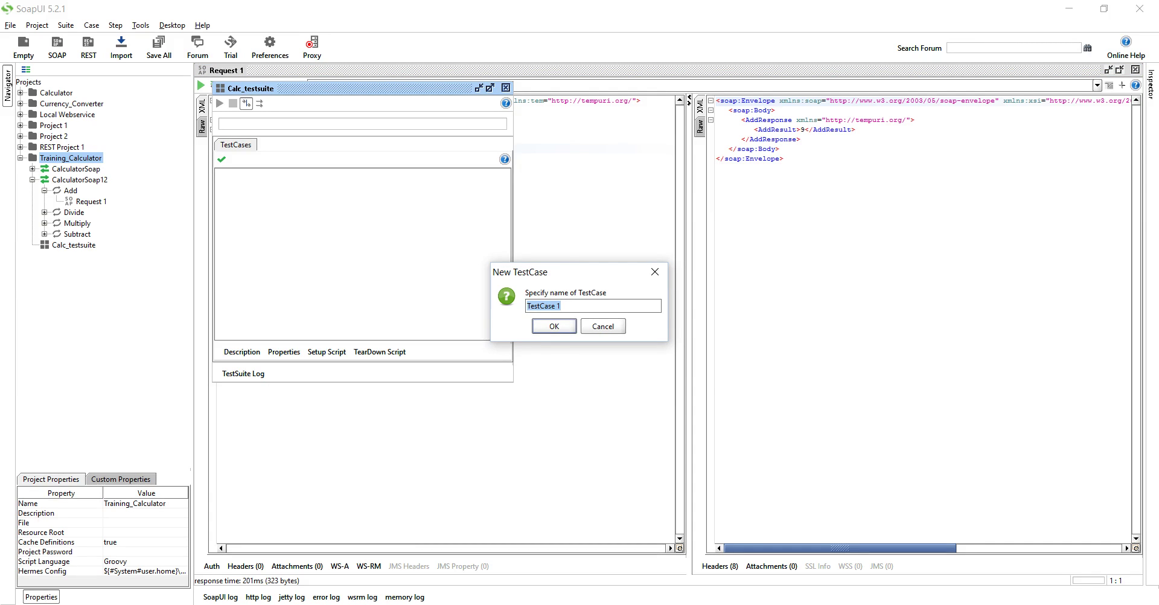
text(Calc_TC)
key(Return)
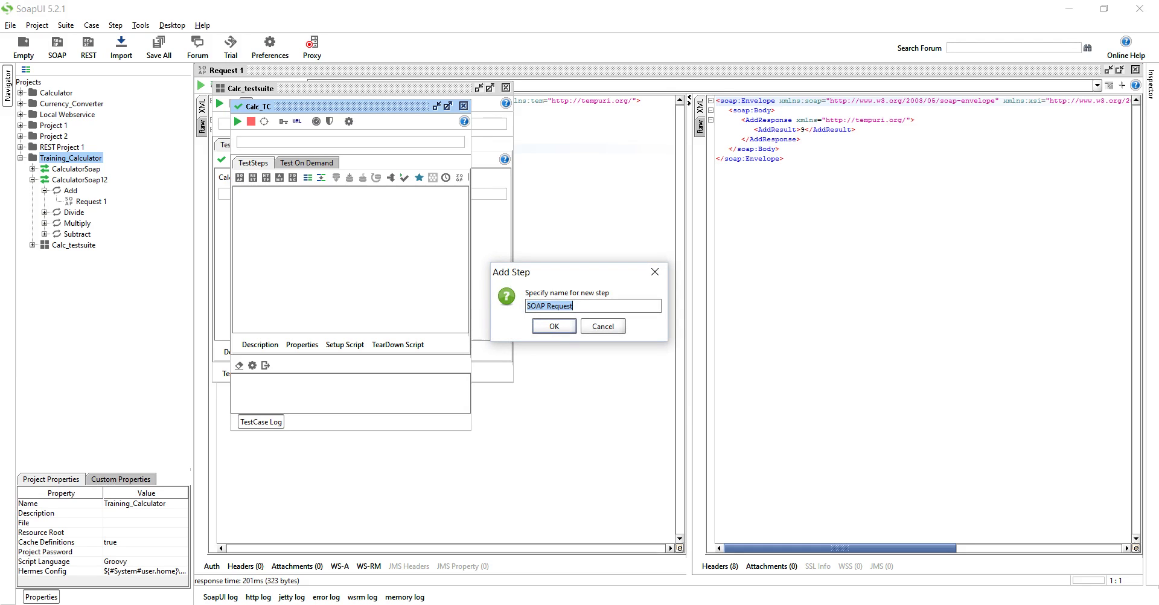
Name the new SOAP request test step in Calc_TC Add_Operation.
text(Add_Step)
key(BackSpace)
key(BackSpace)
key(BackSpace)
key(BackSpace)
text(Operation)
key(Return)
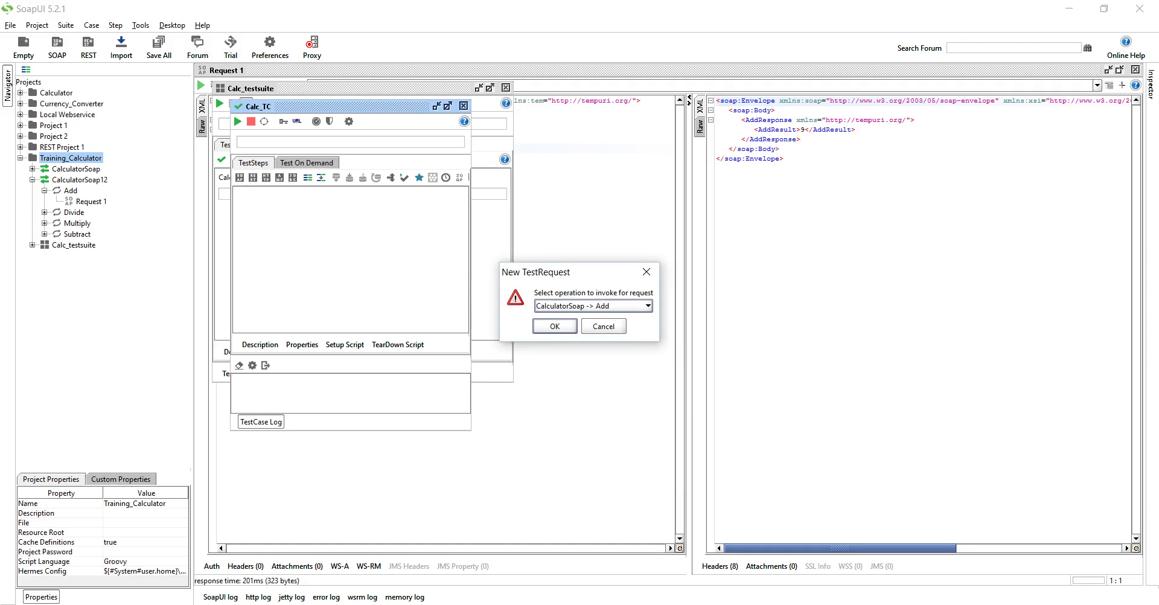
Choose CalculatorSoap12 -> Add as the operation to invoke and add the request to the test case with the default options.
key(alt+Down)
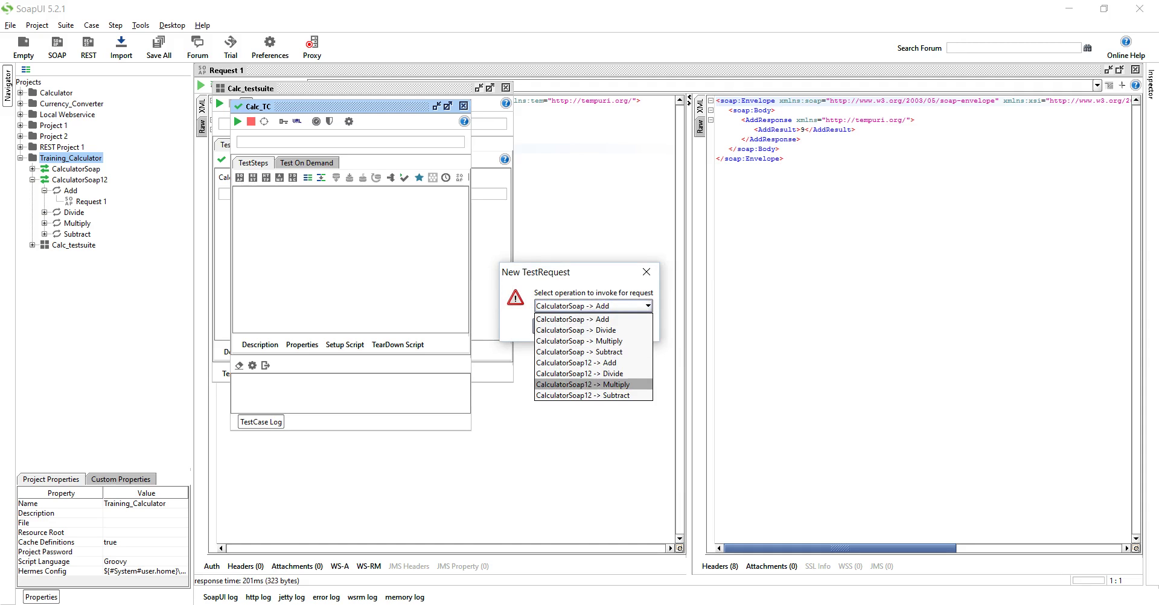
key(Down)
key(Down)
key(Down)
key(Down)
key(Down)
key(Down)
key(Down)
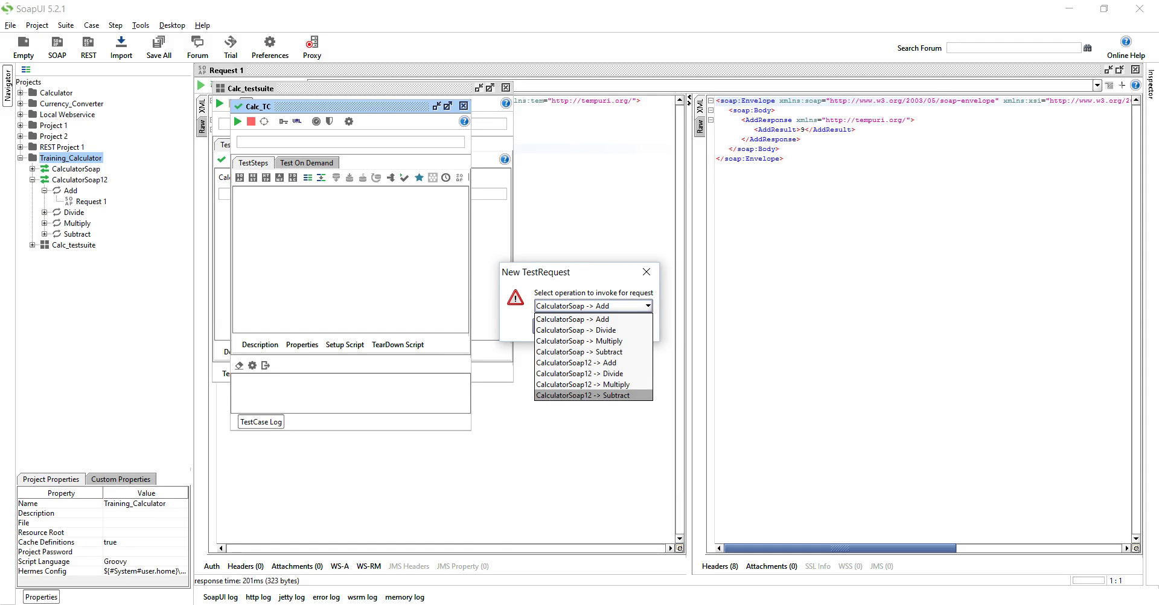
key(Up)
key(Up)
key(Up)
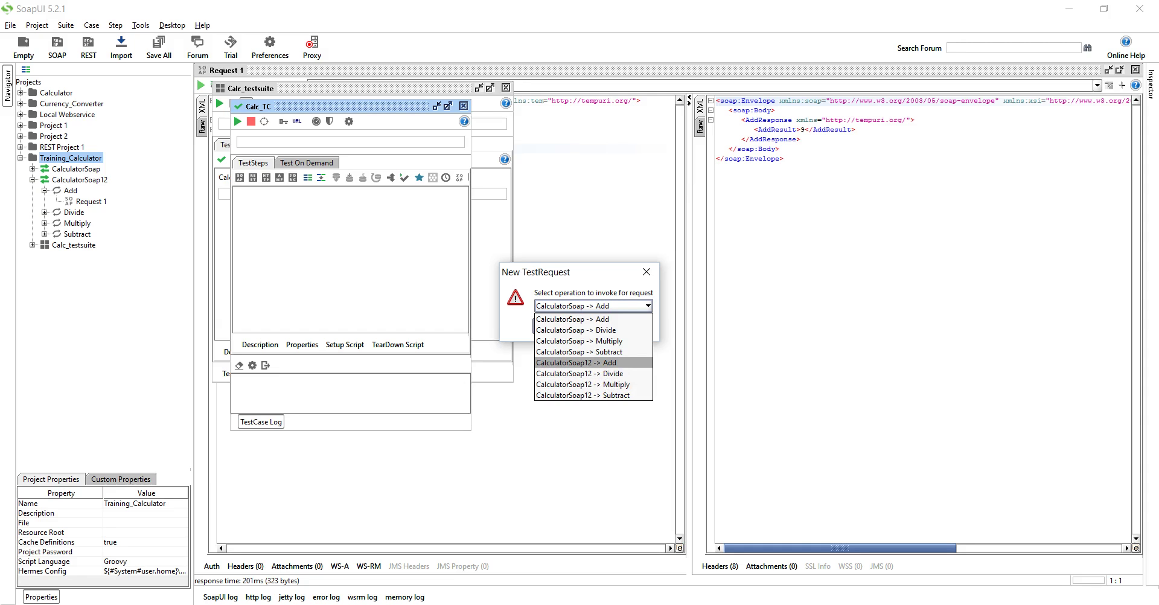
key(Return)
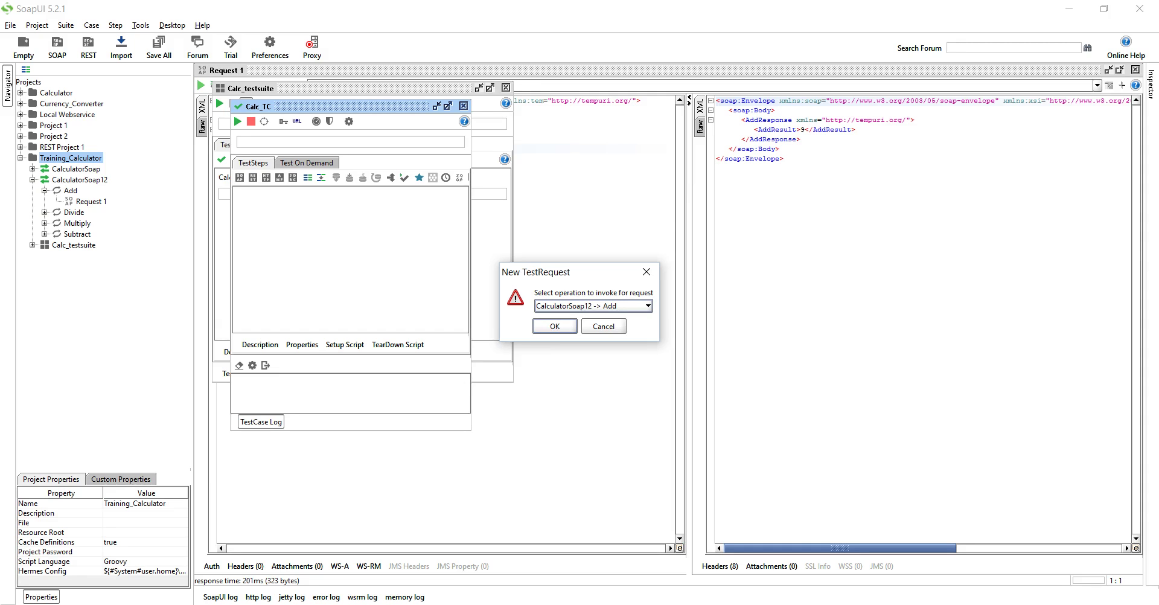
key(Return)
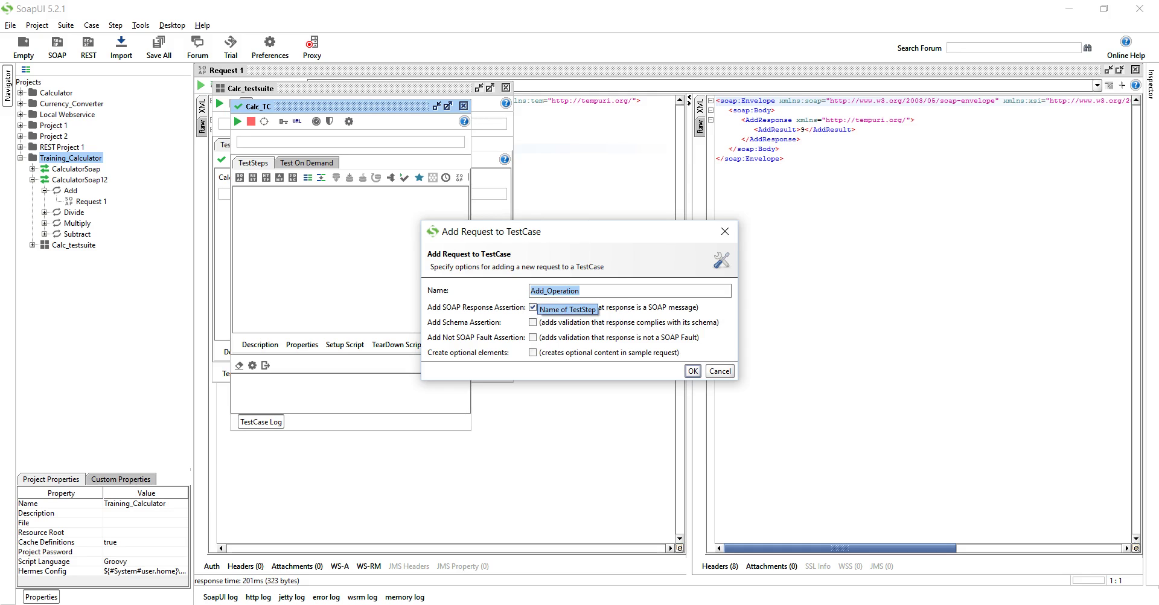
key(Return)
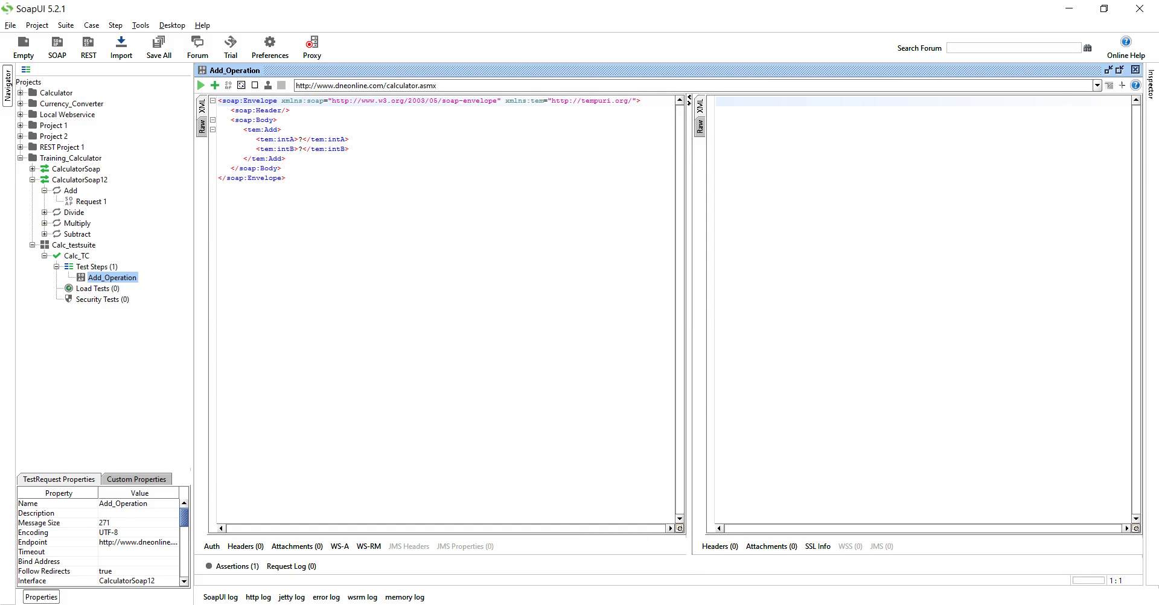
Set both intA and intB to 4 in the Add_Operation request and submit it.
click(281, 139)
key(Delete)
text(4)
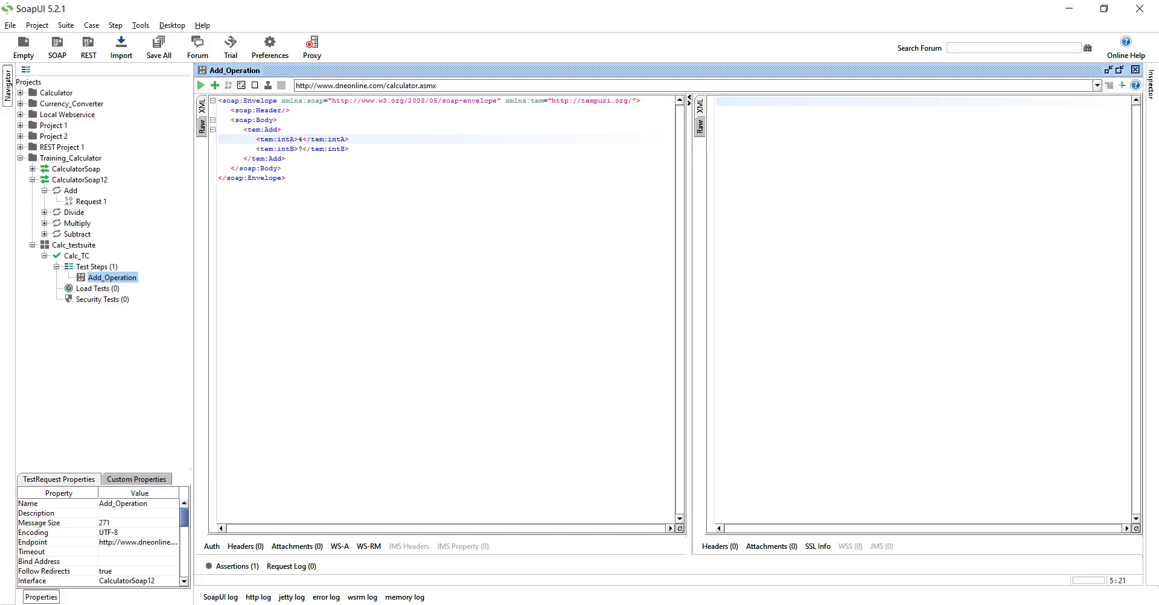
click(302, 149)
key(BackSpace)
text(4)
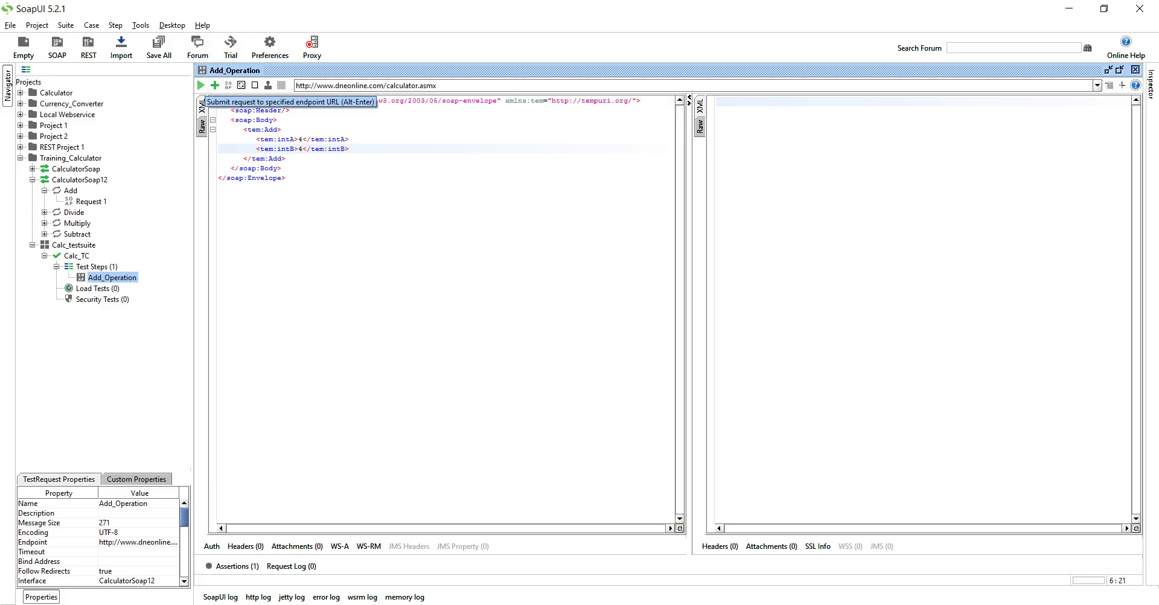
click(201, 85)
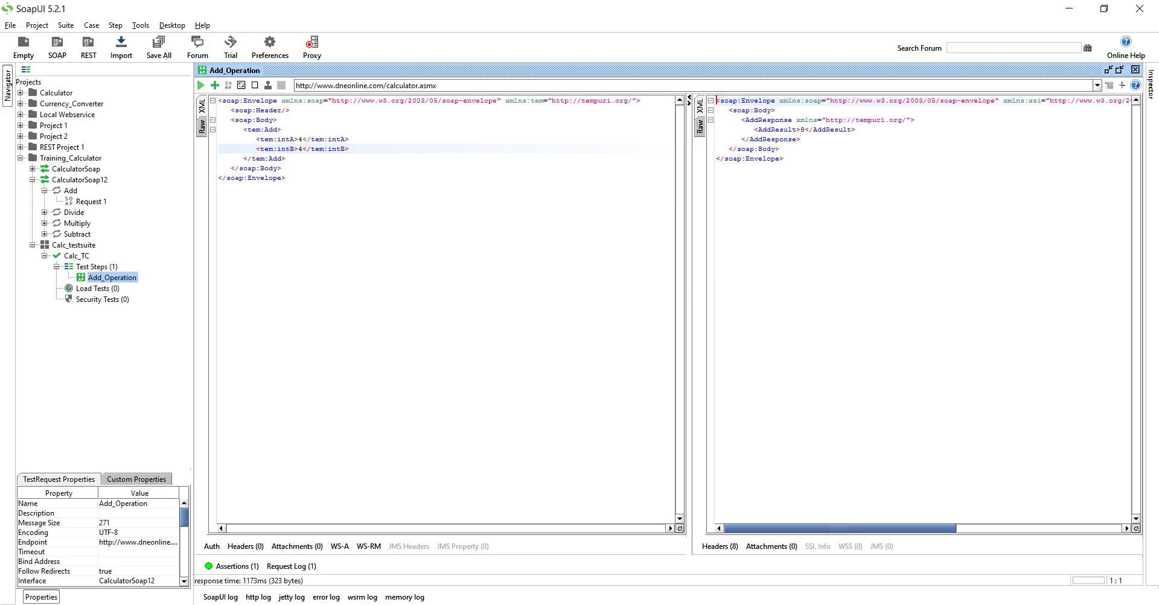
Create a second test case named Subract in Calc_testsuite.
right_click(95, 268)
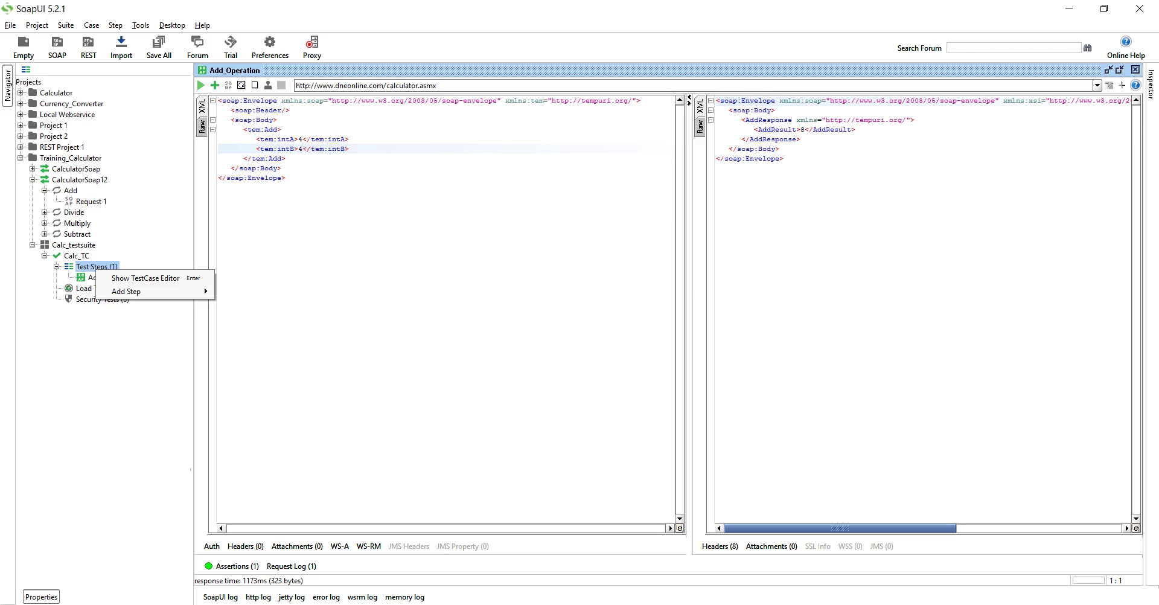
mouse_move(139, 291)
click(73, 244)
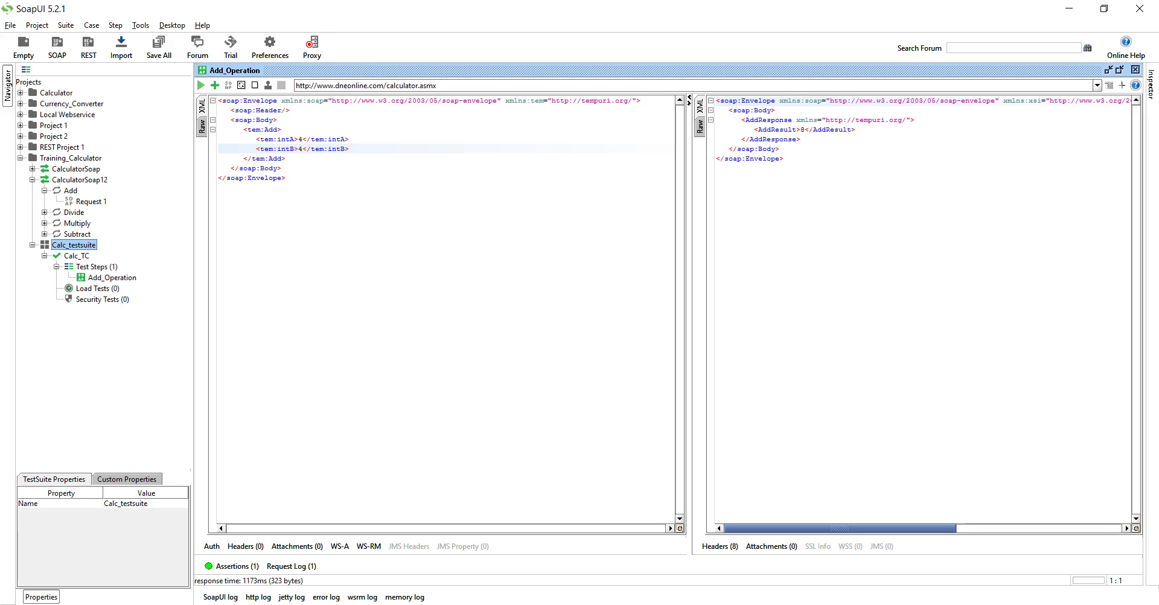
right_click(80, 245)
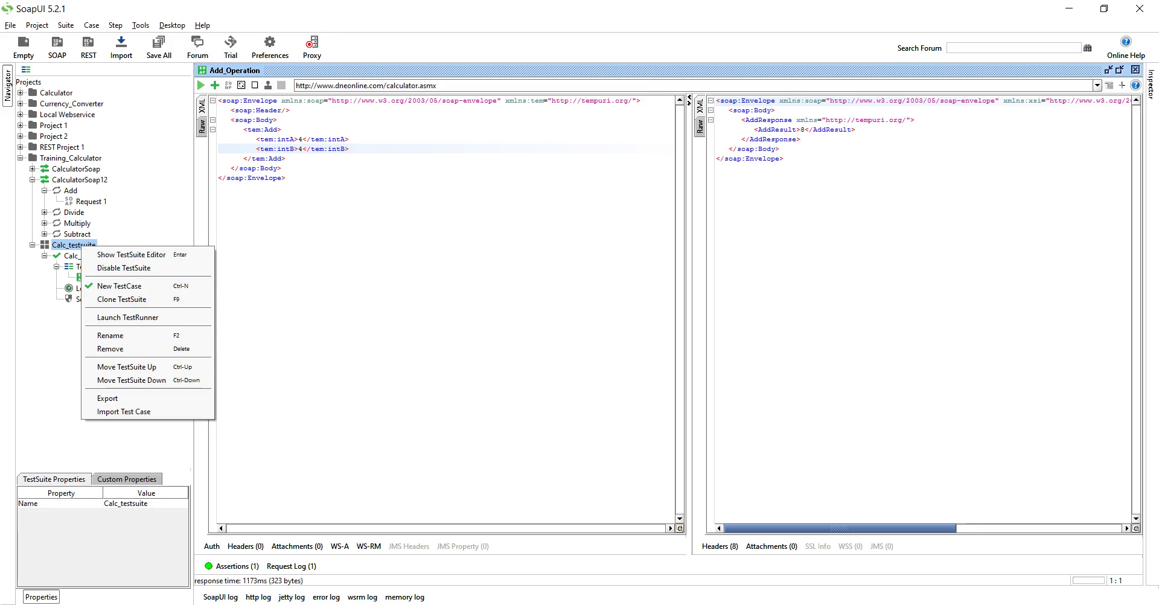
click(120, 286)
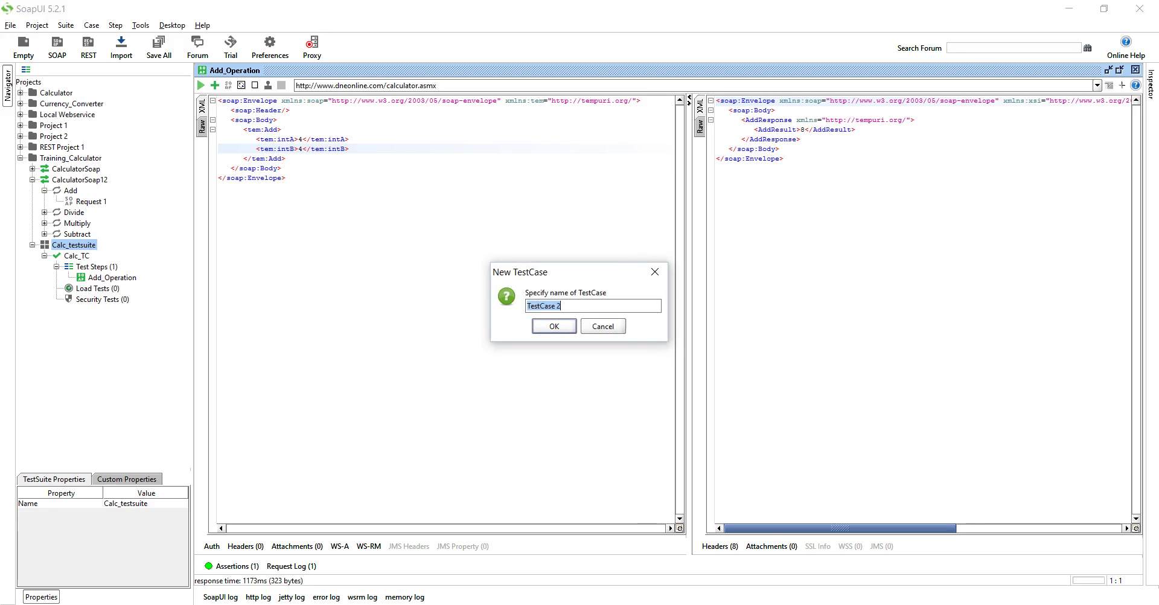
text(Subt)
text(ac)
text(t)
key(Return)
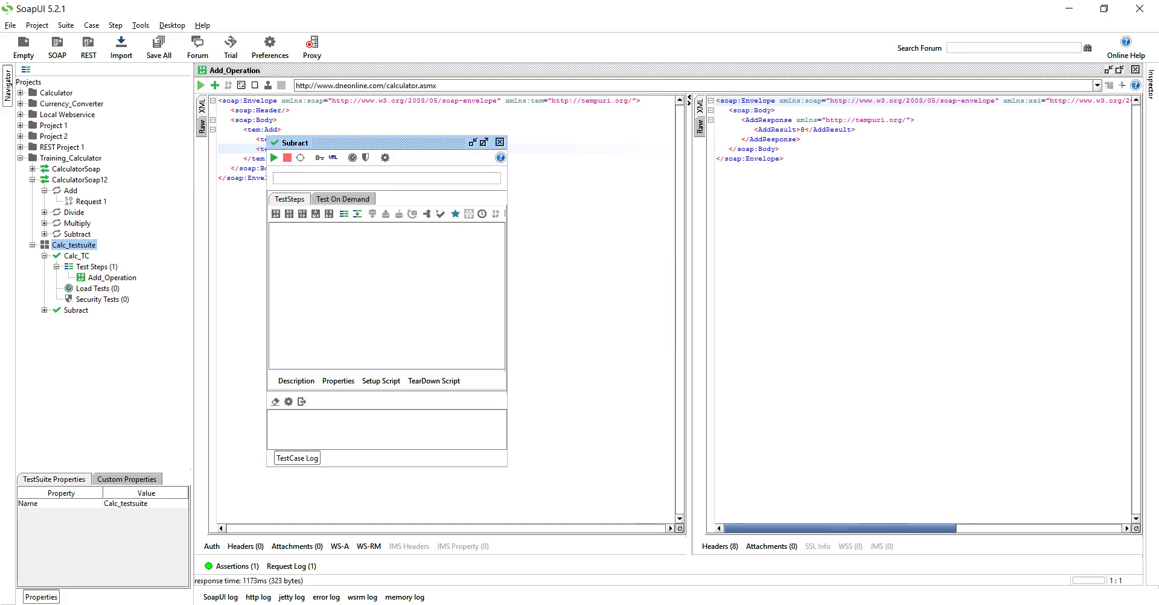
Start a new SOAP request test step named Subract in the Subract test case.
click(276, 213)
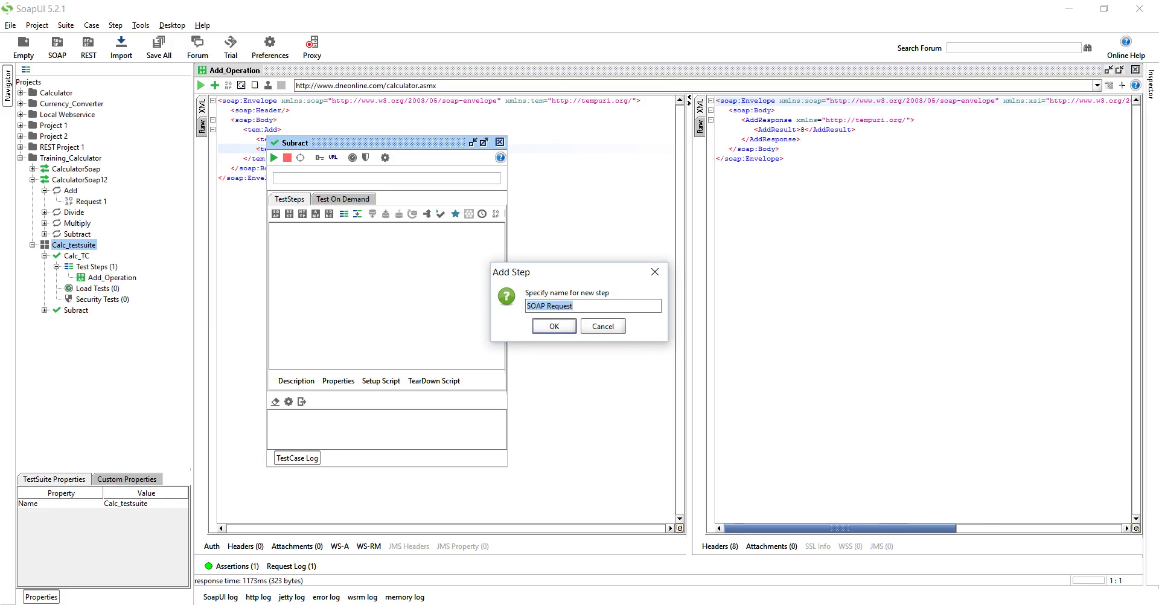
text(Subract)
key(Return)
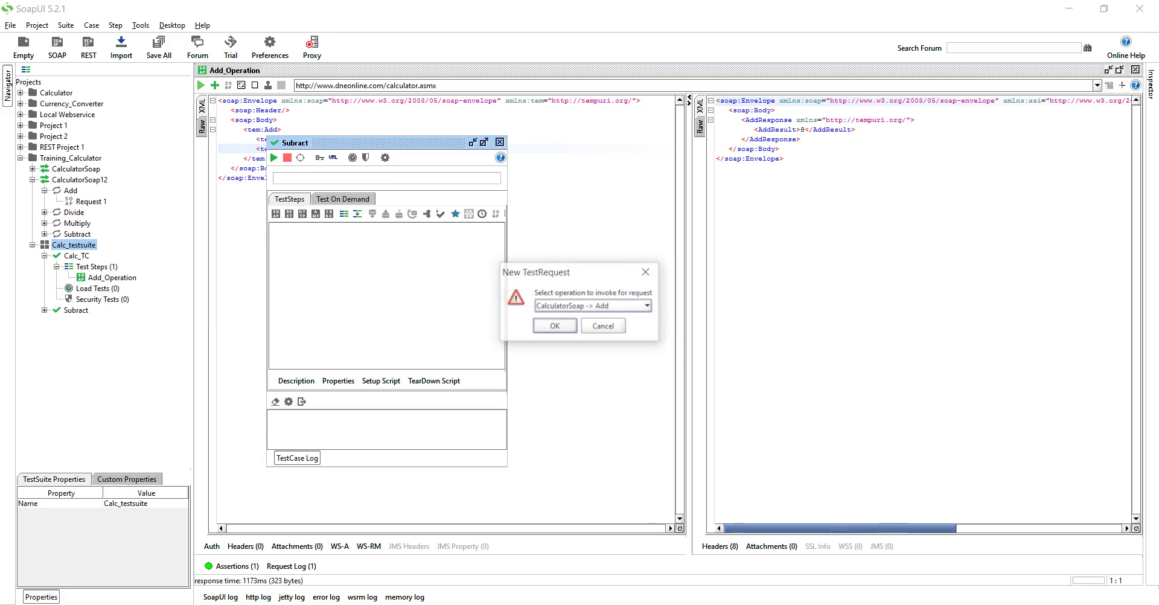
Choose CalculatorSoap12 -> Subtract as the operation to invoke and add the request with the default options.
key(alt+Down)
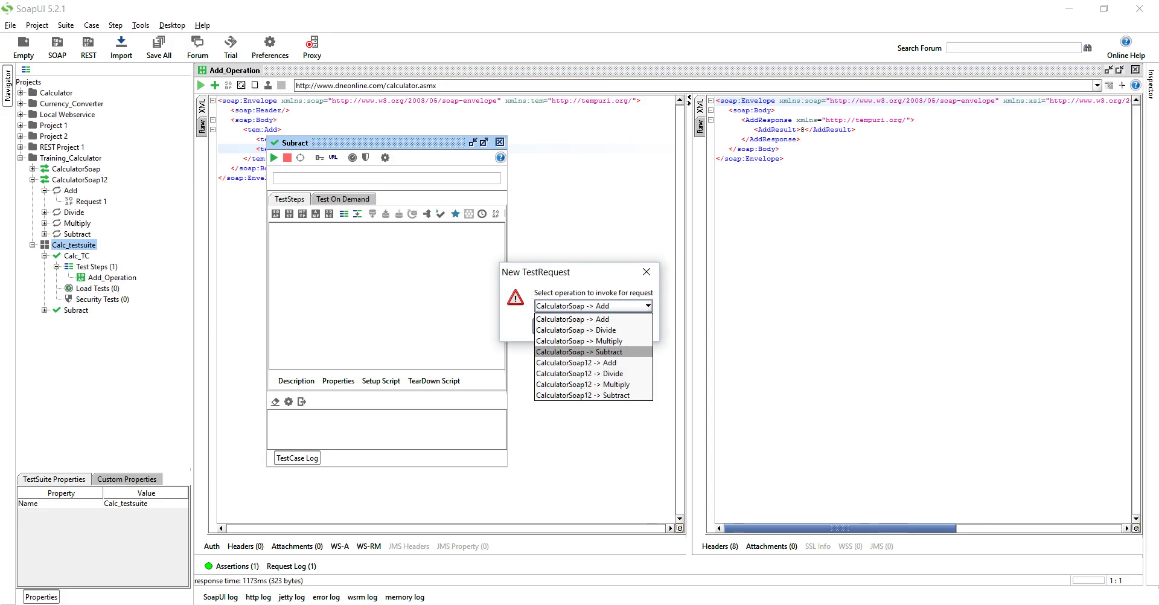
key(Down)
key(Down)
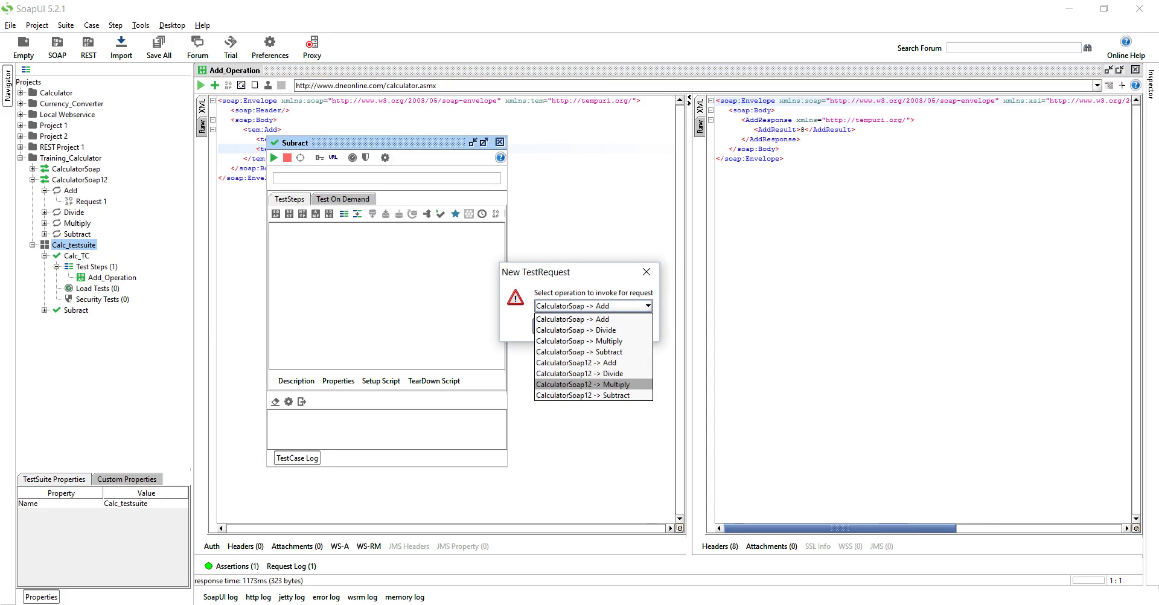
key(Down)
key(Return)
key(Tab)
key(Return)
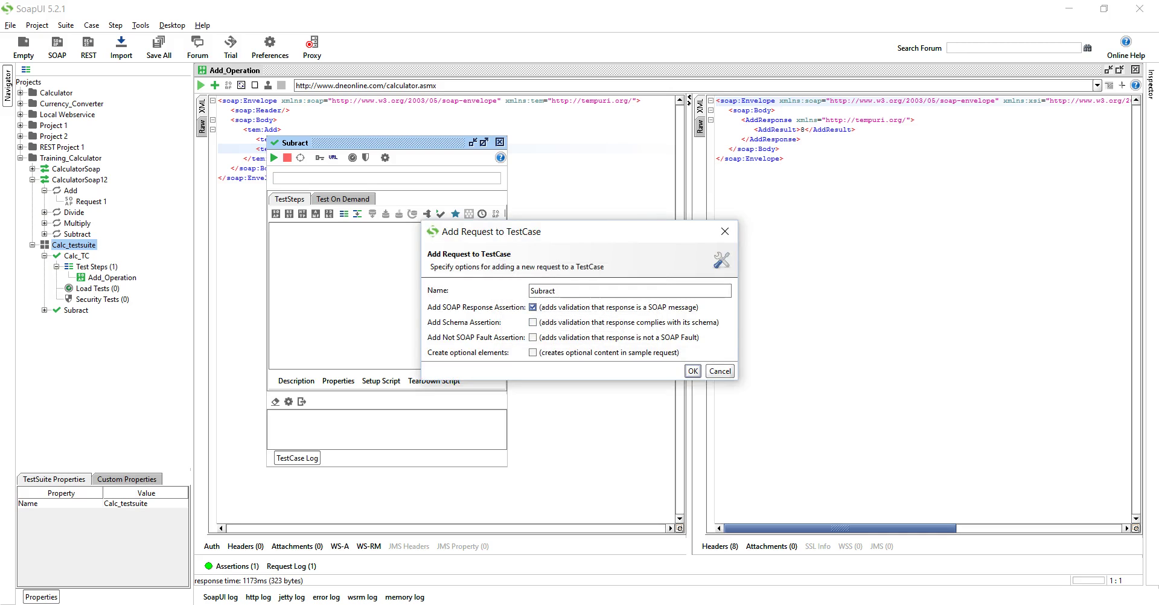
key(Tab)
key(Tab)
key(Tab)
key(Tab)
key(Tab)
key(Return)
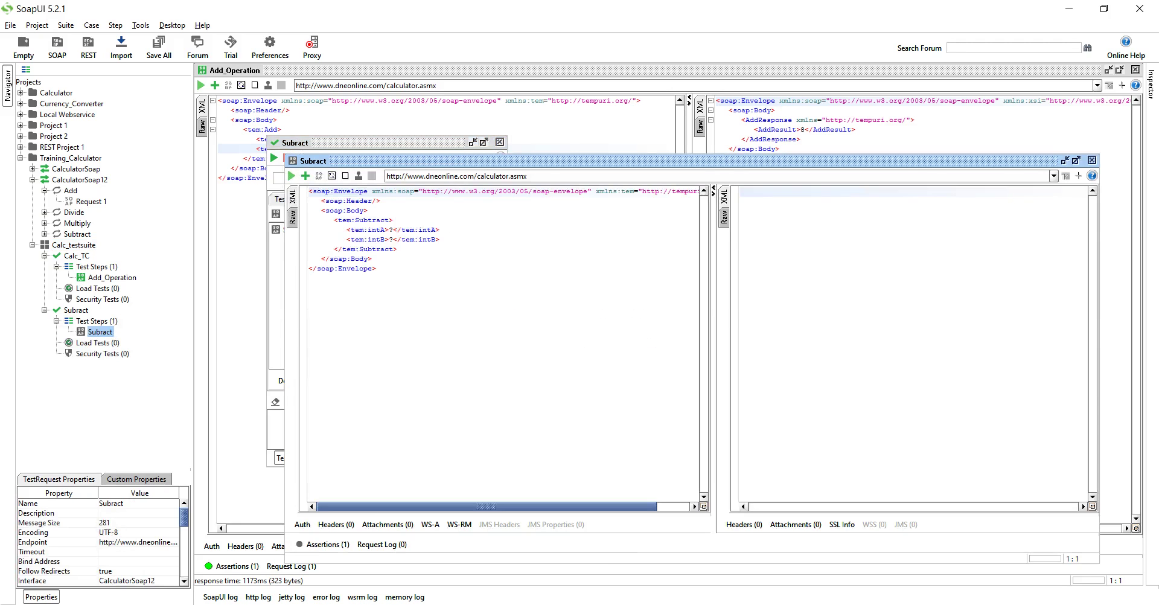
Set intA to 5 and intB to 4 in the Subract request and submit it.
click(392, 229)
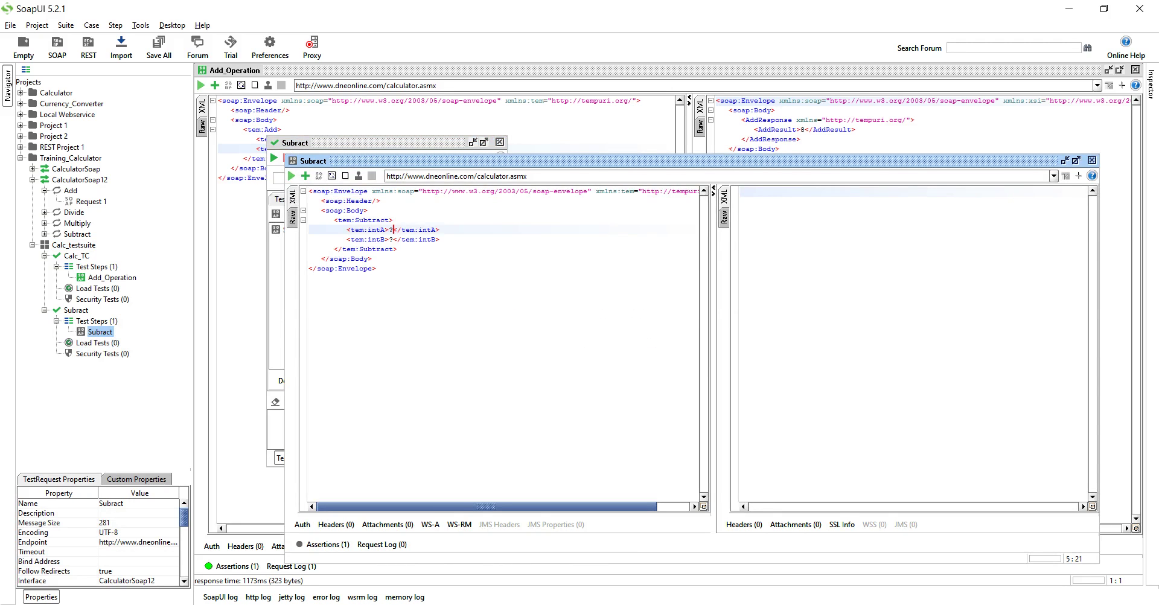
key(BackSpace)
text(5)
click(389, 239)
key(Delete)
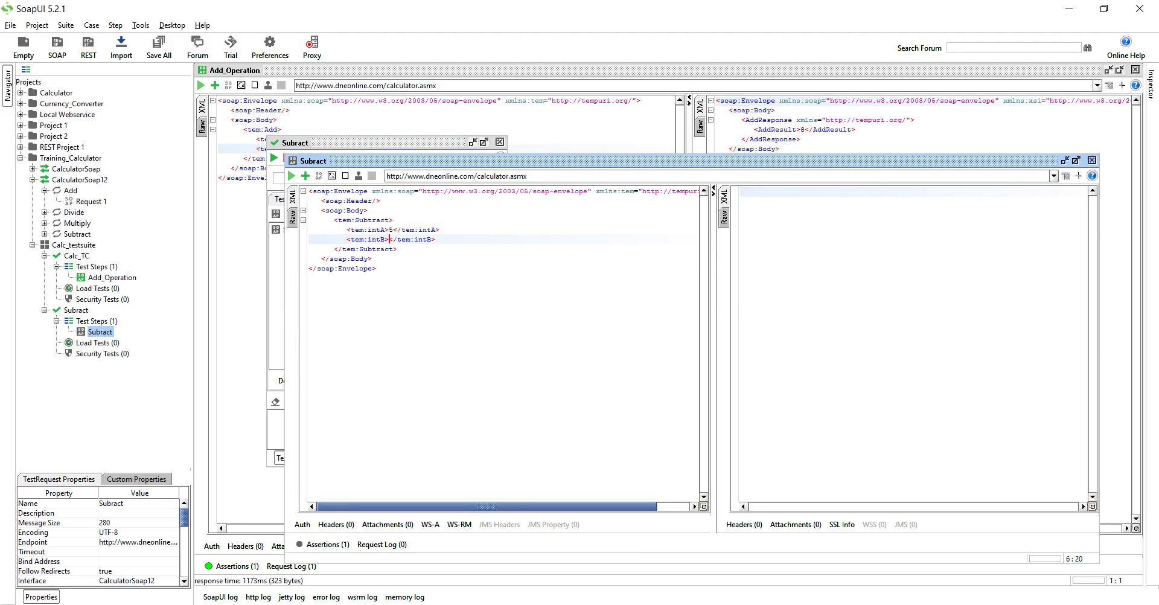
text(4)
key(alt+Return)
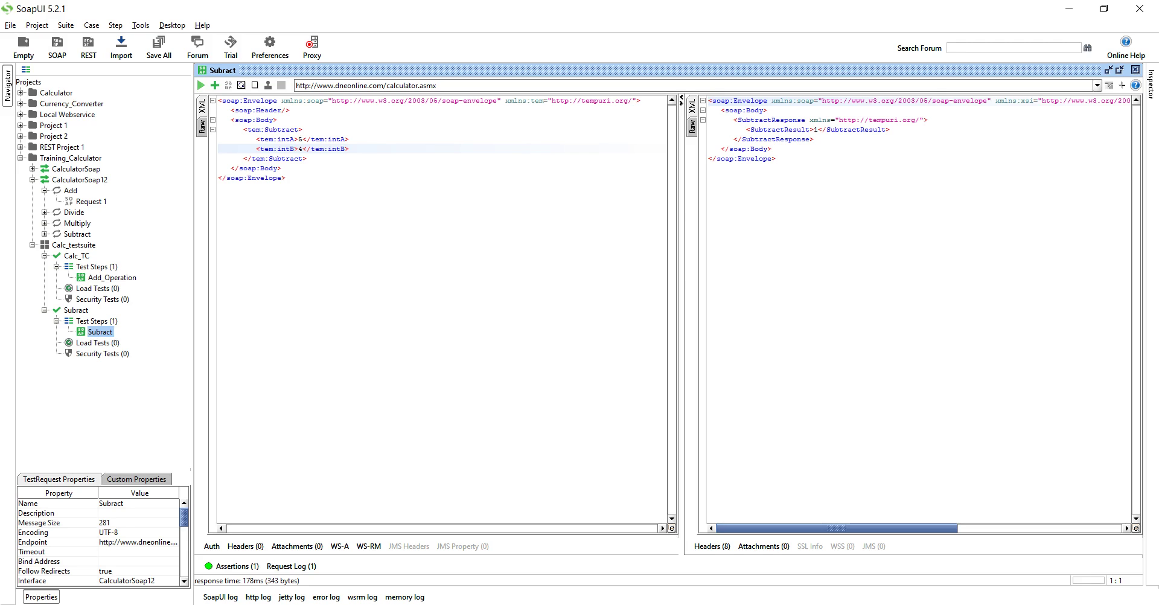
Run all test cases of Calc_testsuite and view the suite's description, properties, setup script and teardown script.
double_click(73, 244)
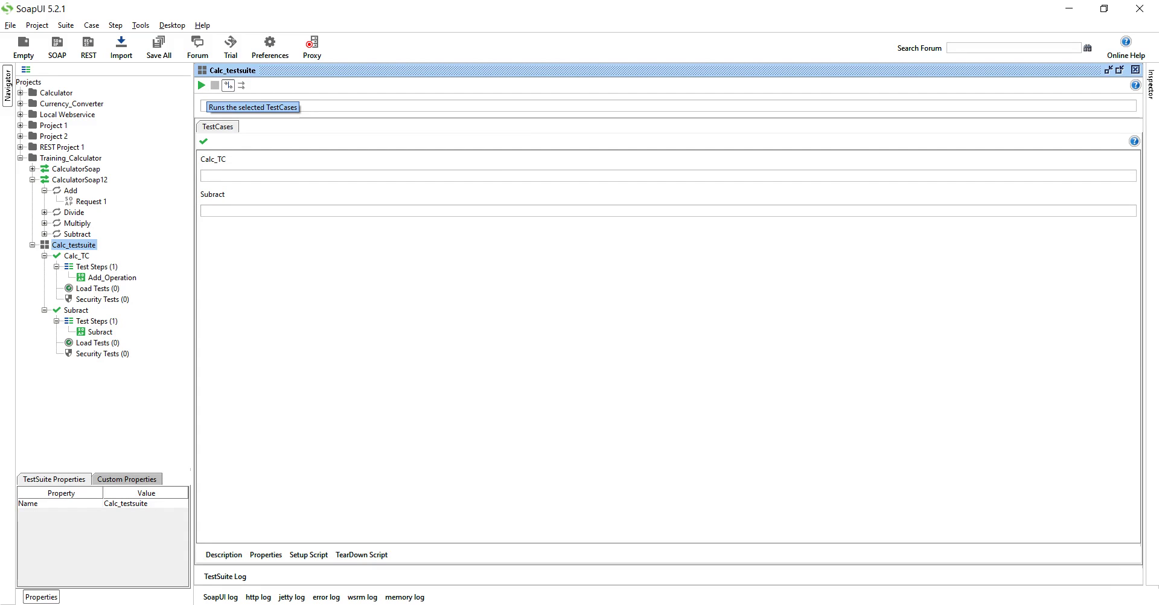
click(201, 85)
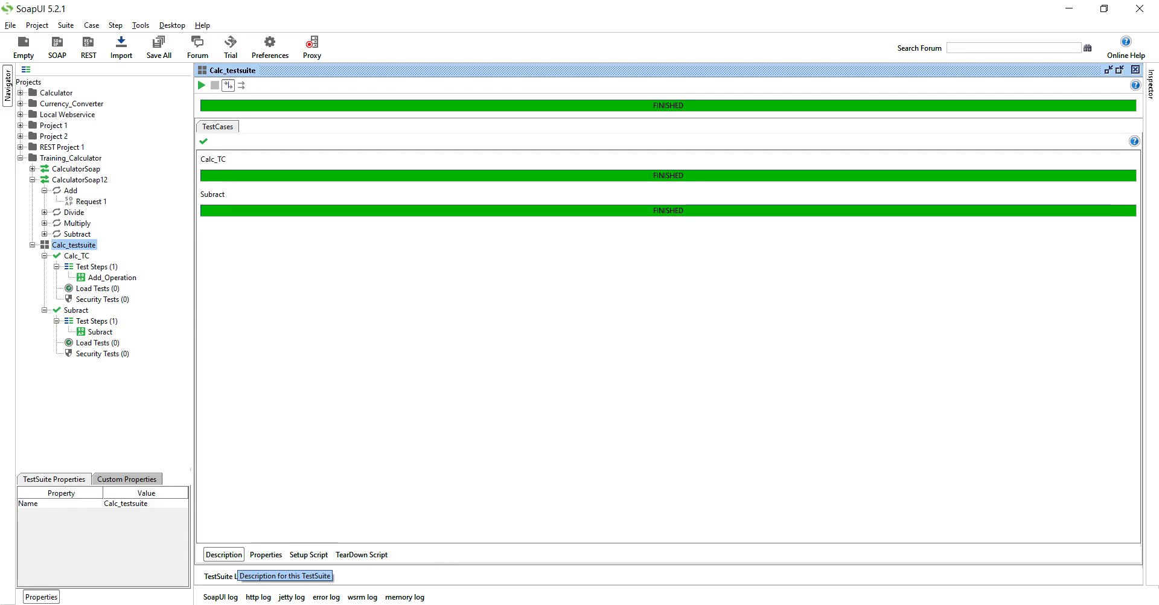
click(223, 554)
click(266, 554)
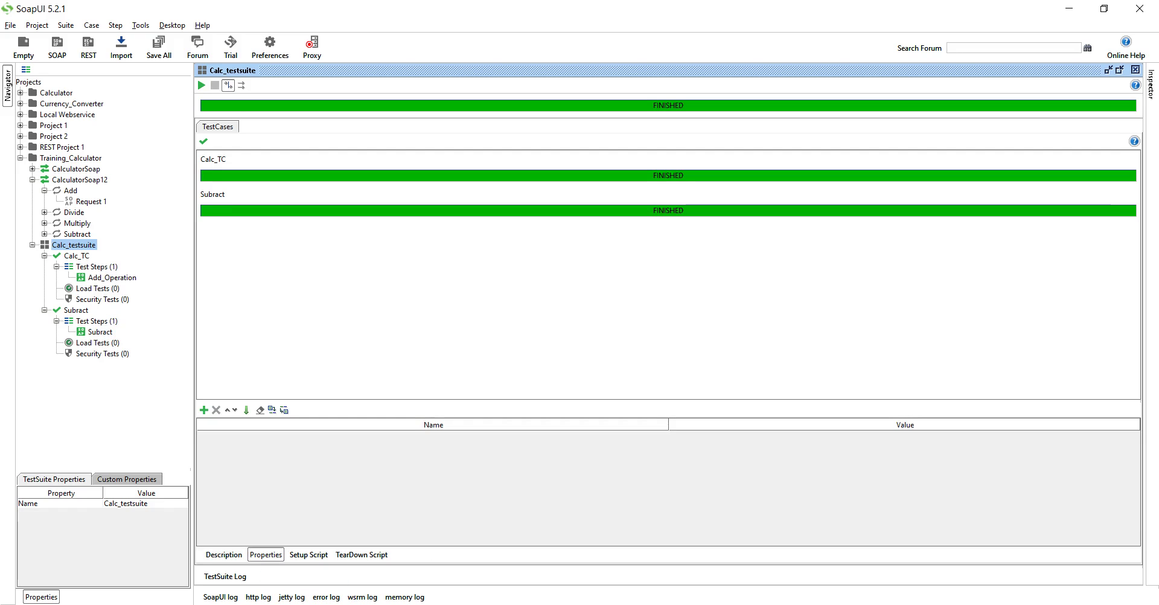
click(308, 554)
click(360, 554)
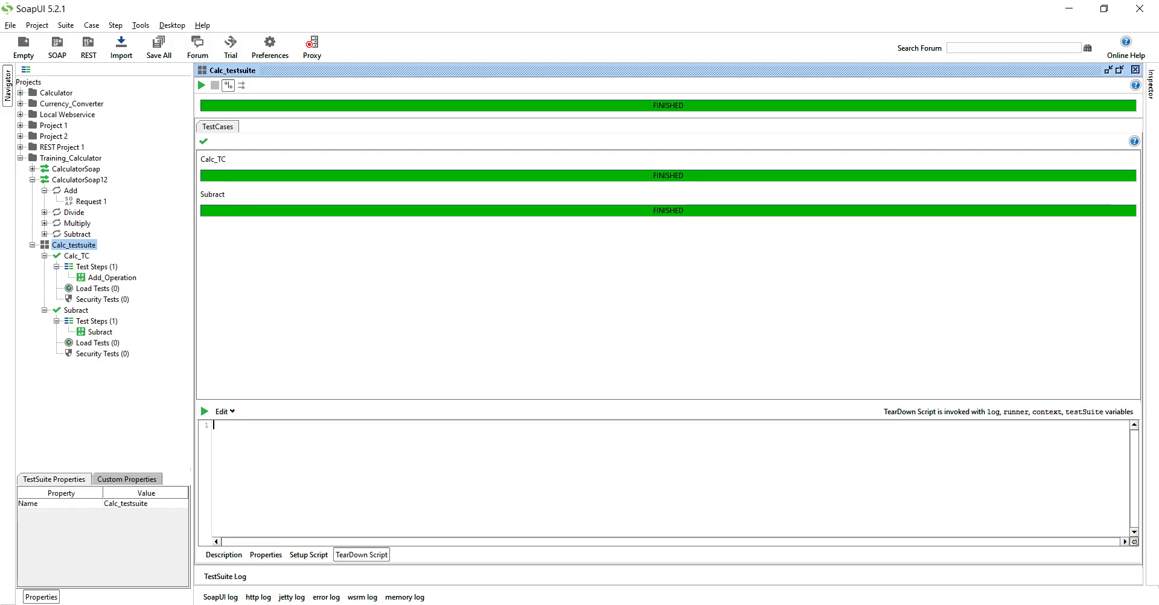